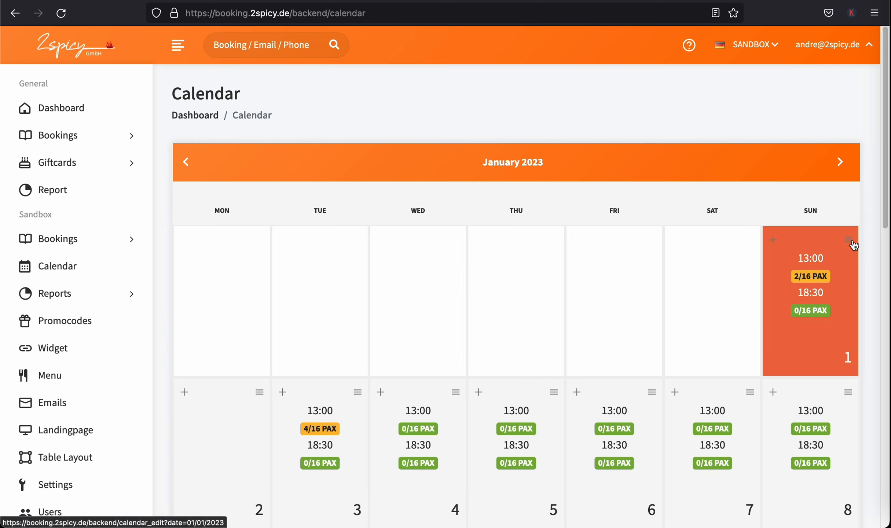
Start a new booking on 03/01/2023 at 18:30 for 4 guests
{"action": "left_click", "coordinate": [776, 243]}
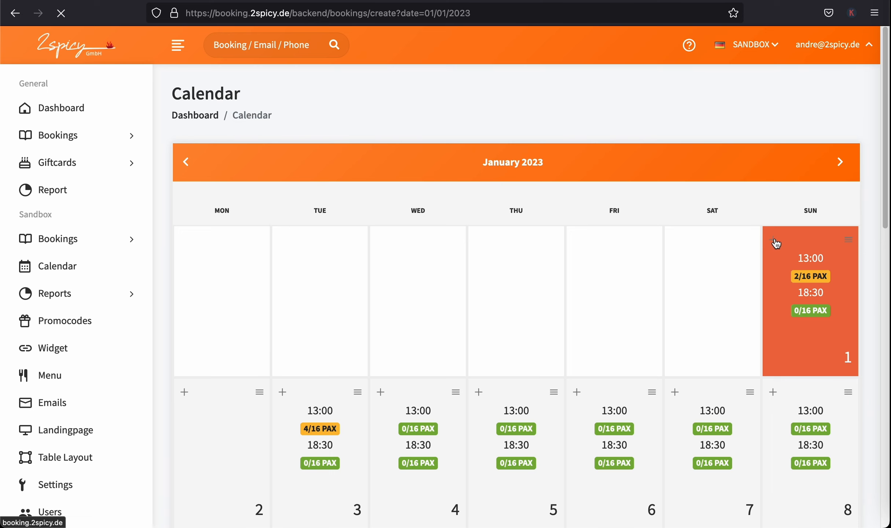
{"action": "left_click", "coordinate": [326, 213]}
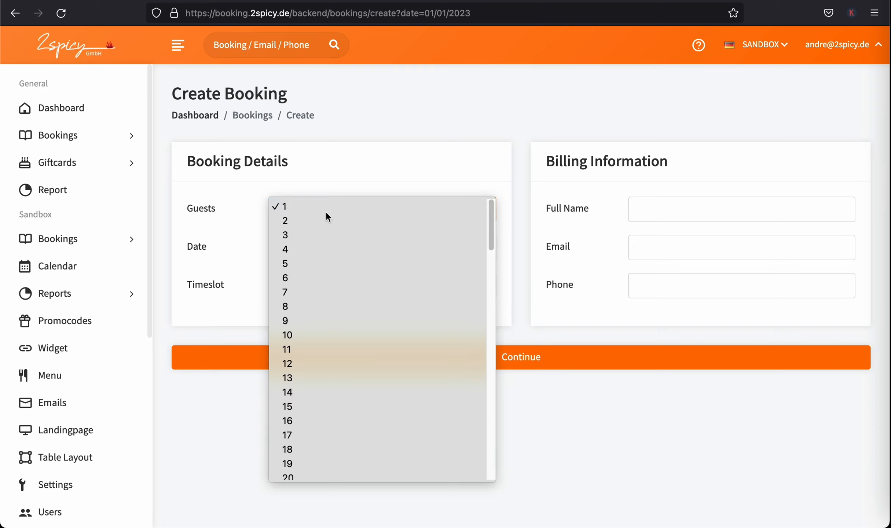
{"action": "left_click", "coordinate": [327, 212]}
{"action": "left_click", "coordinate": [327, 212]}
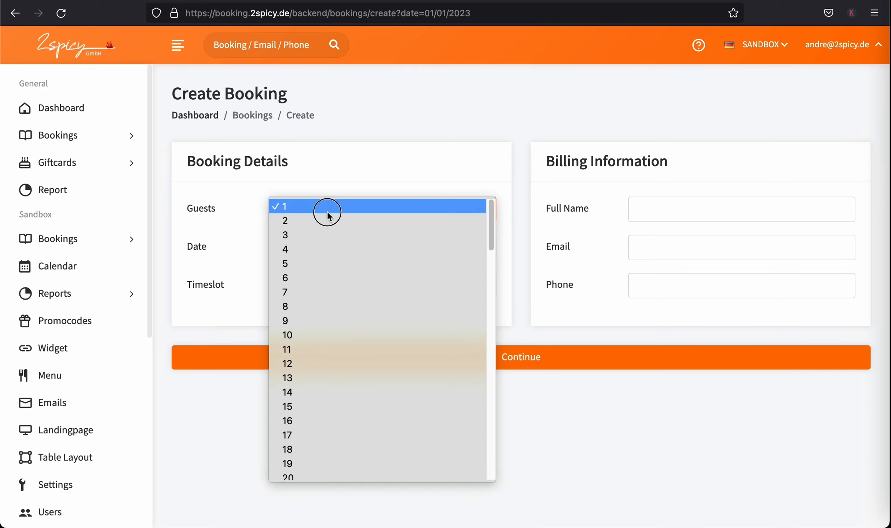
{"action": "left_click", "coordinate": [327, 249]}
Fill in the guest's full name, email and phone number, then continue to menu choices
{"action": "left_click", "coordinate": [658, 211]}
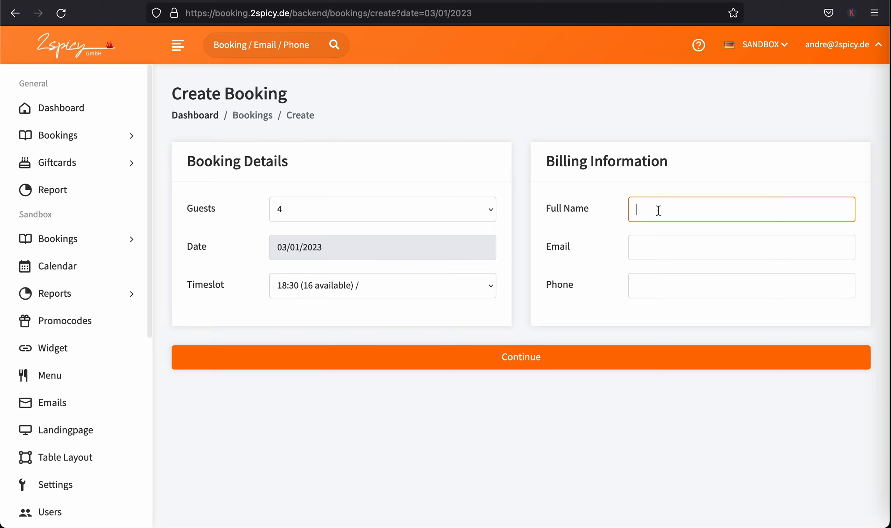
{"action": "key", "text": "Tab"}
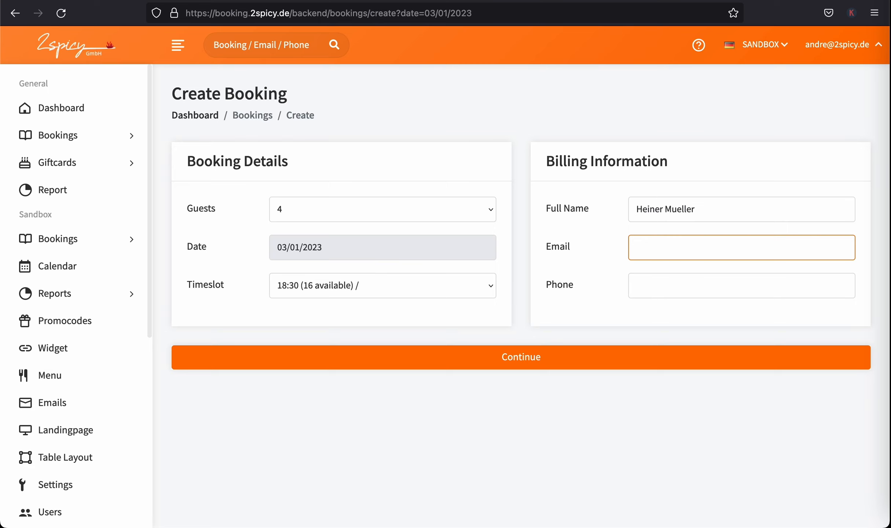
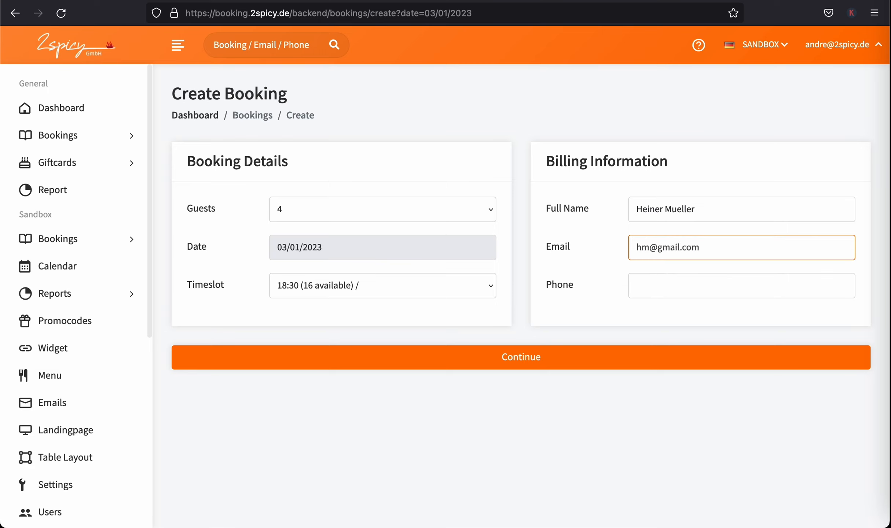
{"action": "key", "text": "Tab"}
{"action": "type", "text": "1234"}
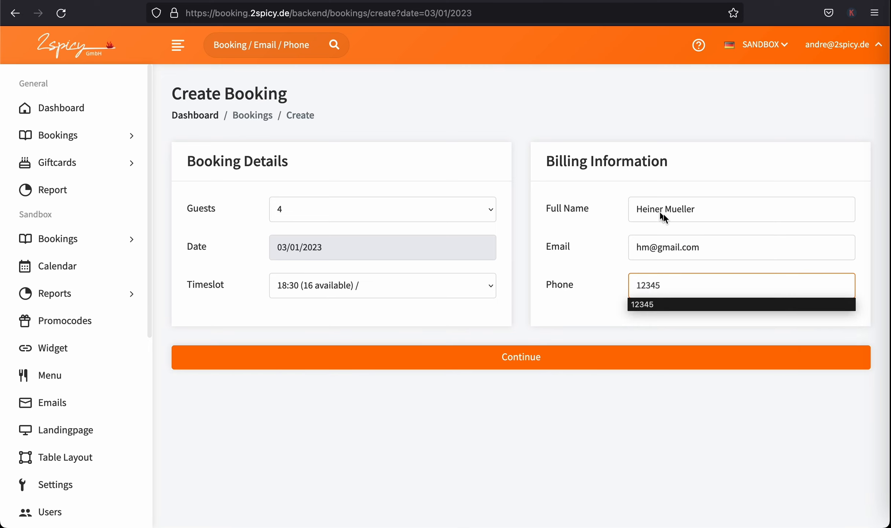
{"action": "left_click", "coordinate": [607, 357]}
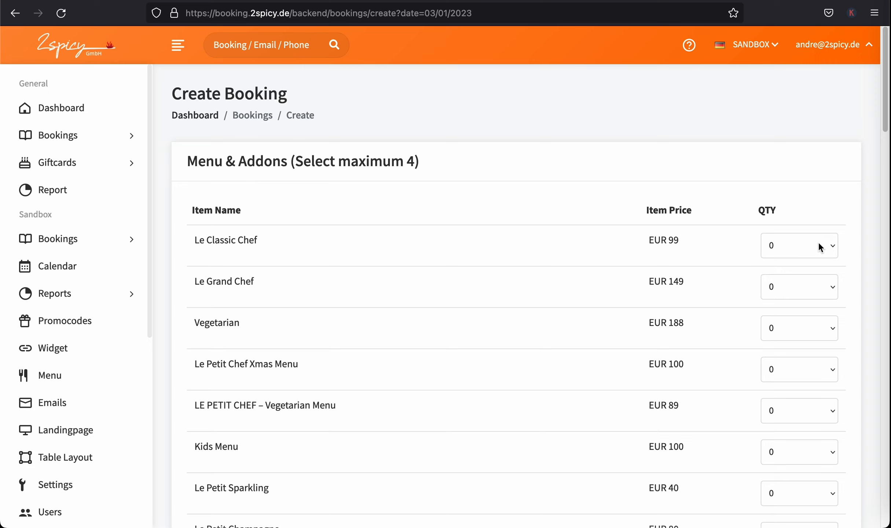
Order 3 Le Classic Chef and 1 Vegetarian menu, then create the booking
{"action": "left_click", "coordinate": [832, 246]}
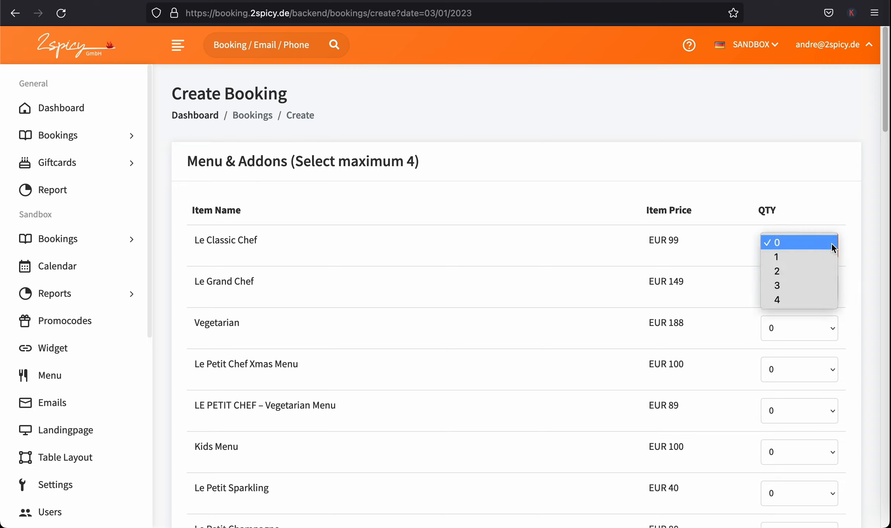
{"action": "left_click", "coordinate": [814, 284]}
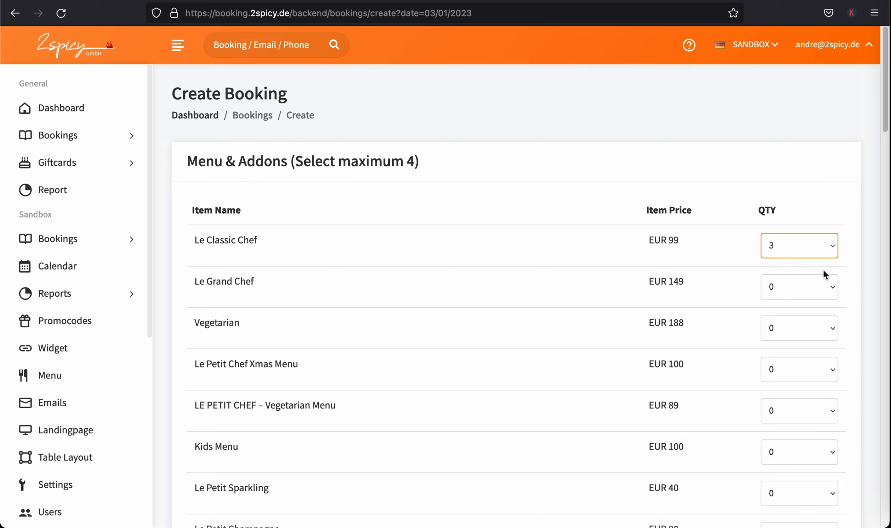
{"action": "left_click", "coordinate": [832, 327]}
{"action": "left_click", "coordinate": [822, 339]}
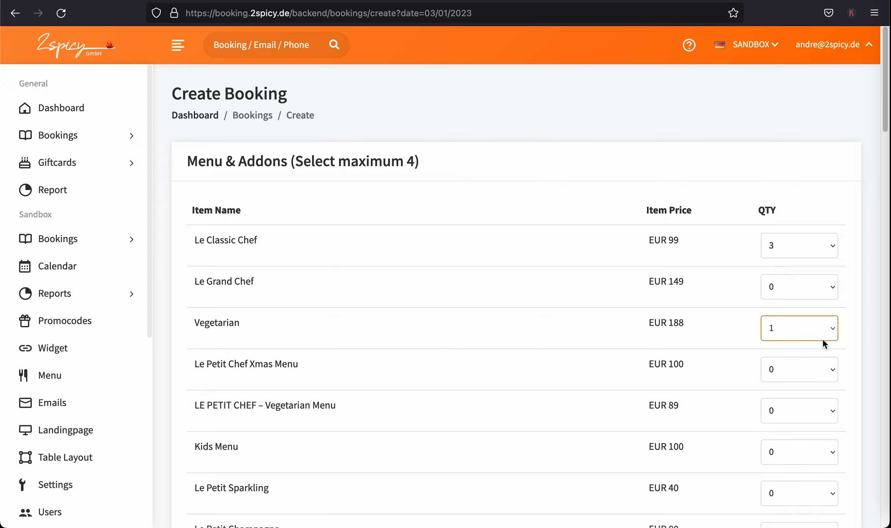
{"action": "left_click_drag", "start_coordinate": [884, 126], "coordinate": [860, 522]}
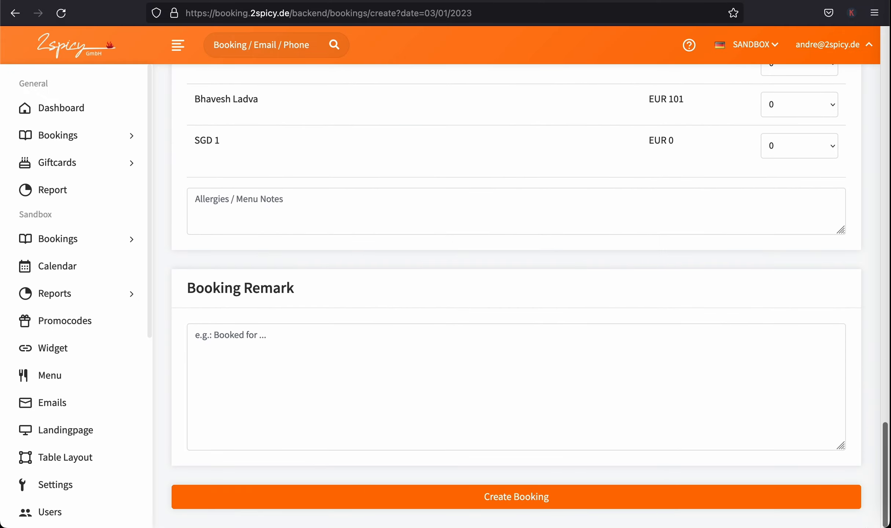
{"action": "left_click", "coordinate": [697, 500]}
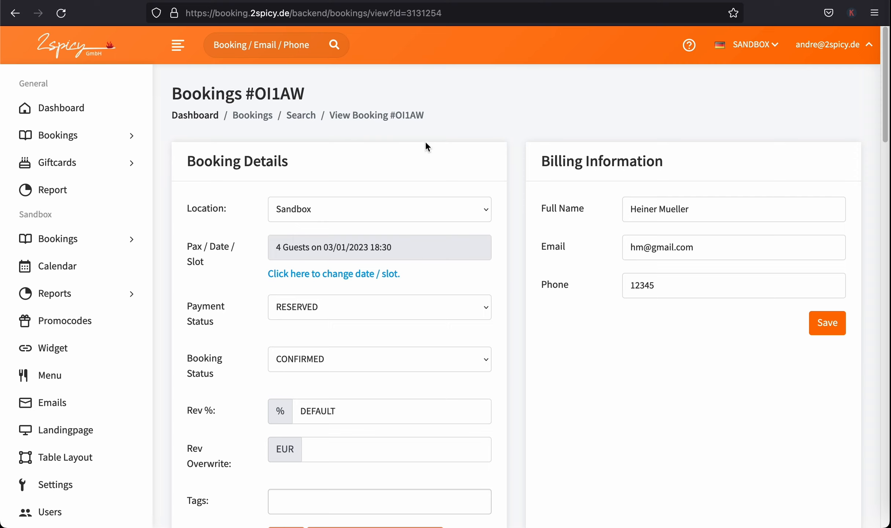
Copy booking code OI1AW, search for it in Sandbox bookings, and open its details
{"action": "left_click_drag", "start_coordinate": [305, 93], "coordinate": [259, 94]}
{"action": "key", "text": "ctrl+c"}
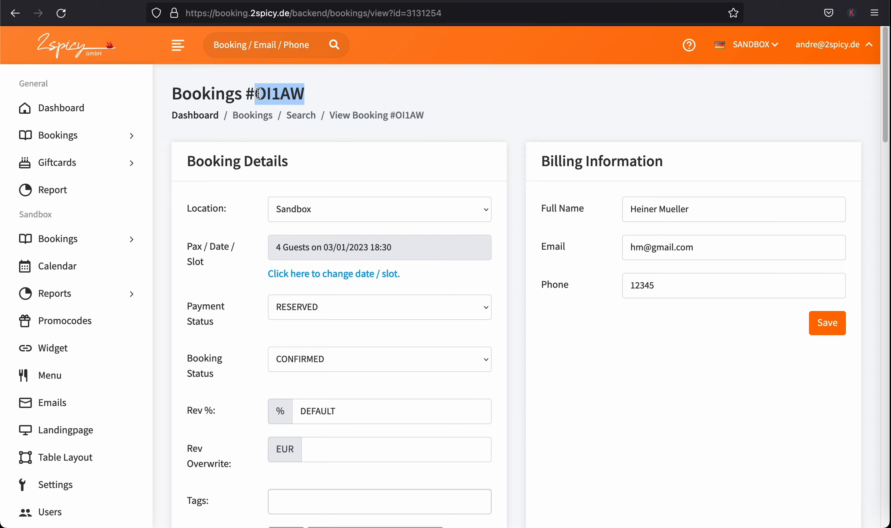
{"action": "left_click", "coordinate": [68, 239]}
{"action": "left_click", "coordinate": [65, 263]}
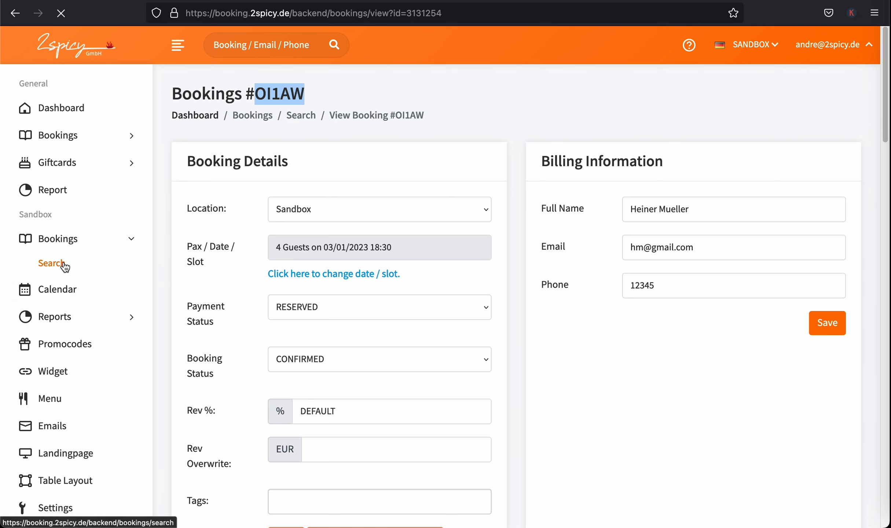
{"action": "left_click", "coordinate": [68, 240]}
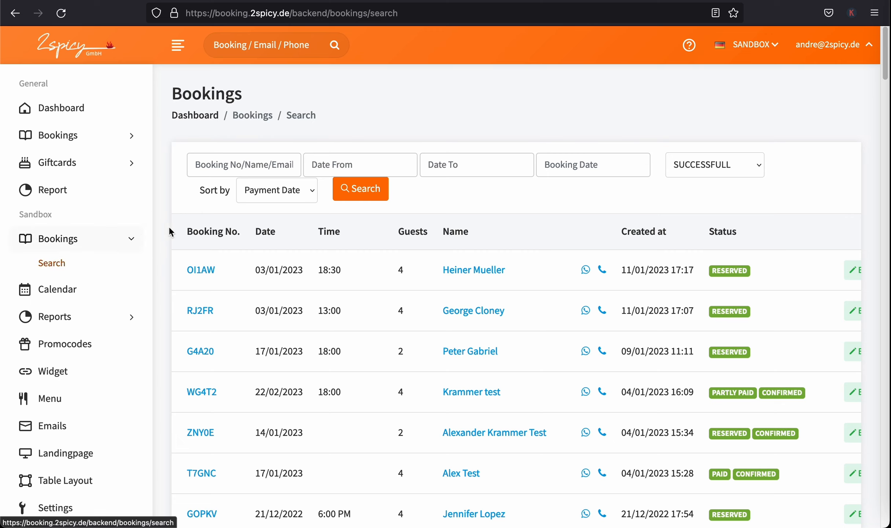
{"action": "left_click", "coordinate": [266, 44]}
{"action": "key", "text": "ctrl+v"}
{"action": "left_click", "coordinate": [334, 46]}
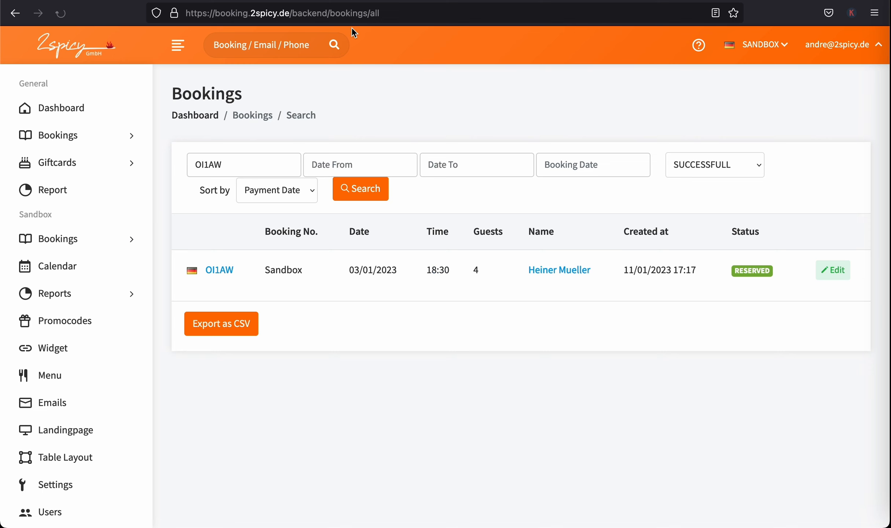
{"action": "left_click", "coordinate": [219, 270]}
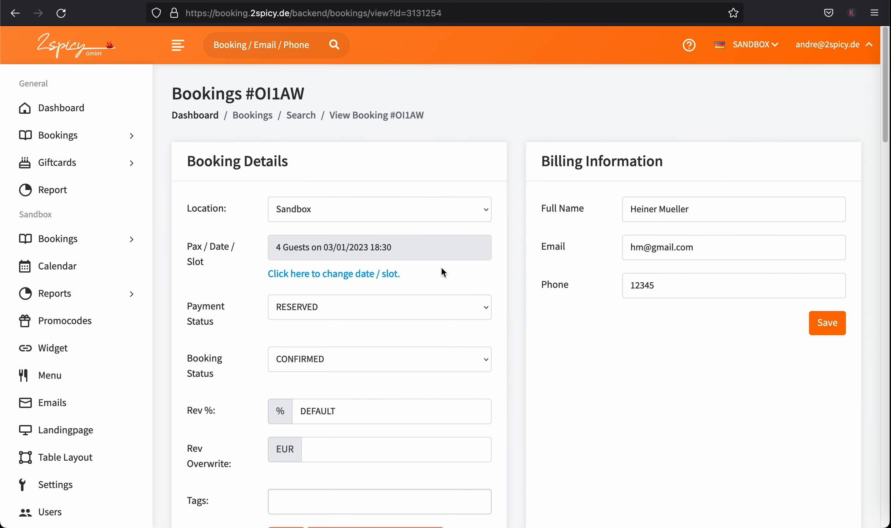
Change booking OI1AW to 3 guests in the 03/01/2023 13:00 slot and save
{"action": "left_click", "coordinate": [331, 274]}
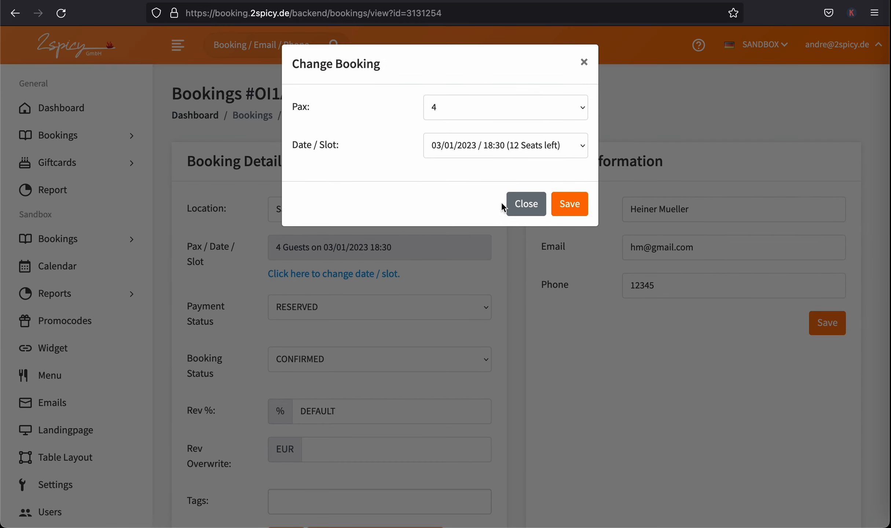
{"action": "left_click", "coordinate": [465, 113]}
{"action": "left_click", "coordinate": [461, 115]}
{"action": "left_click", "coordinate": [462, 108]}
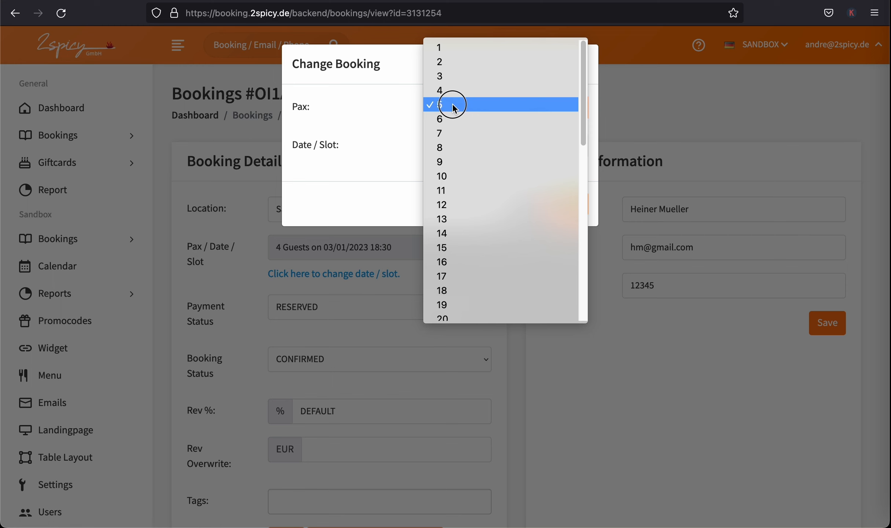
{"action": "left_click", "coordinate": [455, 77]}
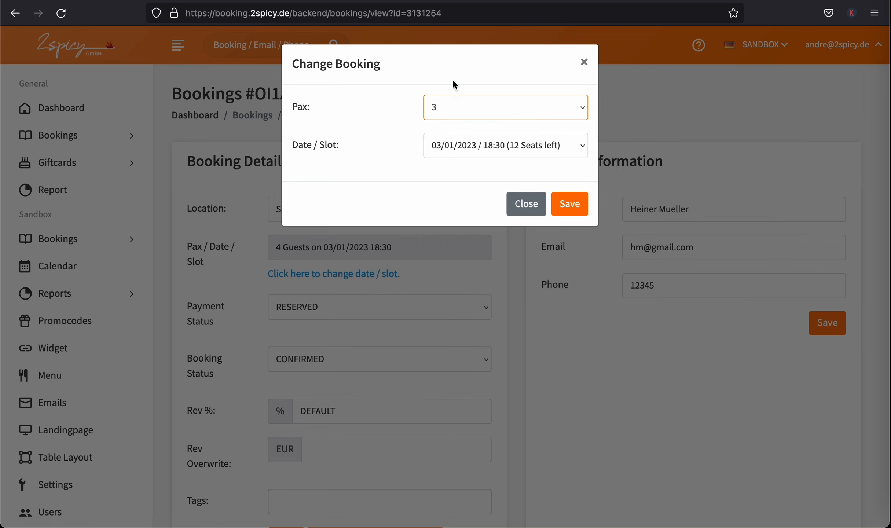
{"action": "left_click", "coordinate": [523, 144]}
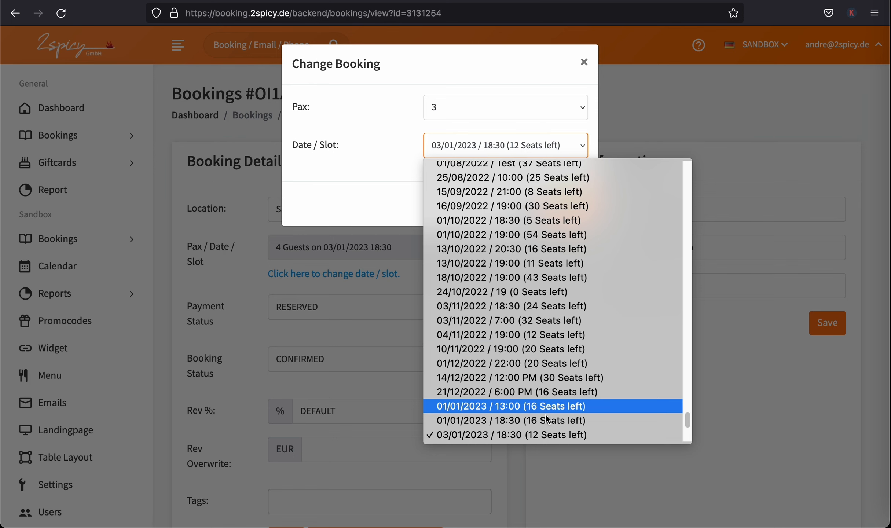
{"action": "scroll", "coordinate": [684, 419], "scroll_direction": "down", "scroll_amount": 5}
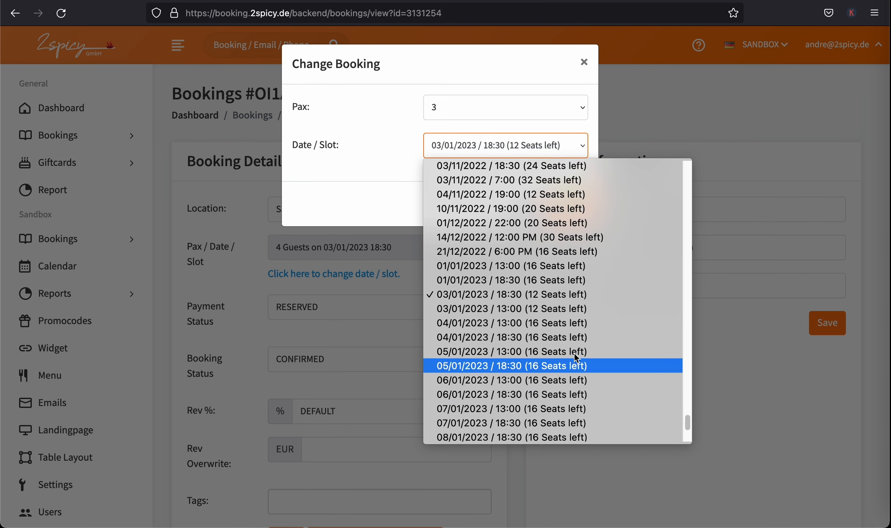
{"action": "left_click", "coordinate": [505, 310]}
{"action": "left_click", "coordinate": [574, 208]}
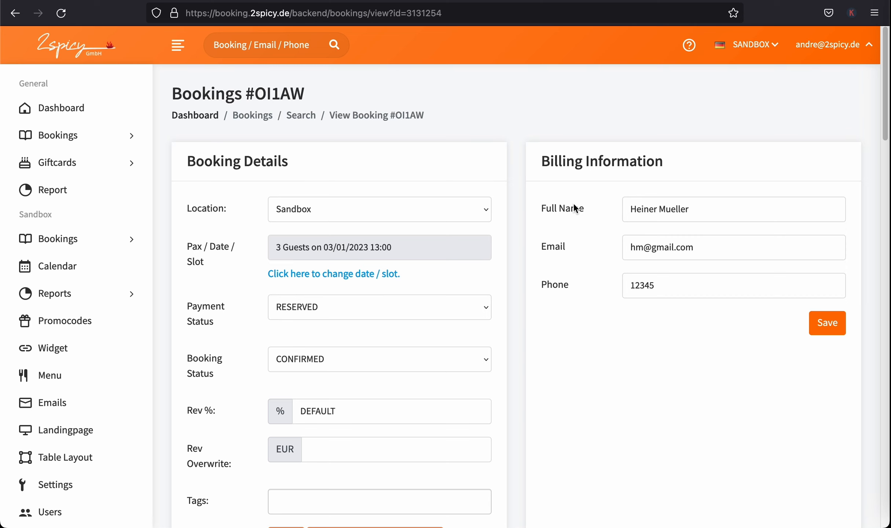
Set the LE PETIT CHEF – Classic Menu quantity to 3 and save the menu
{"action": "scroll", "coordinate": [744, 211], "scroll_direction": "down", "scroll_amount": 10}
{"action": "left_click", "coordinate": [832, 424]}
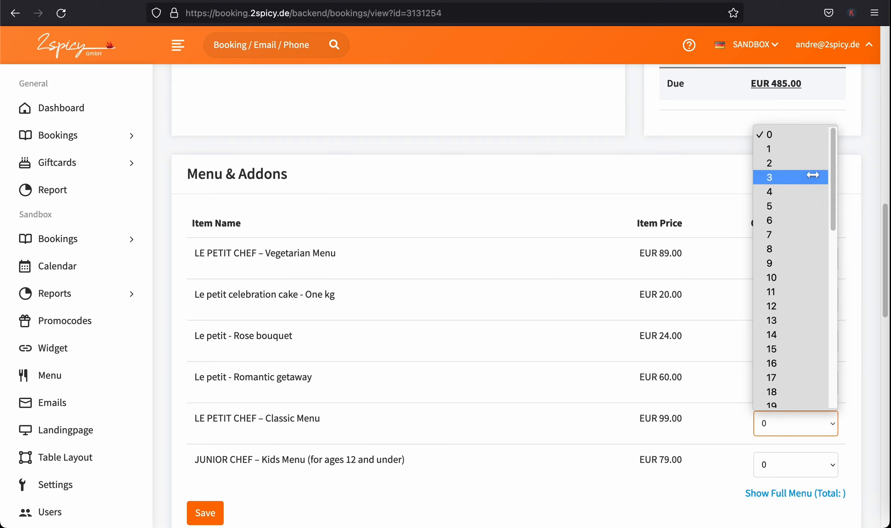
{"action": "left_click", "coordinate": [800, 177]}
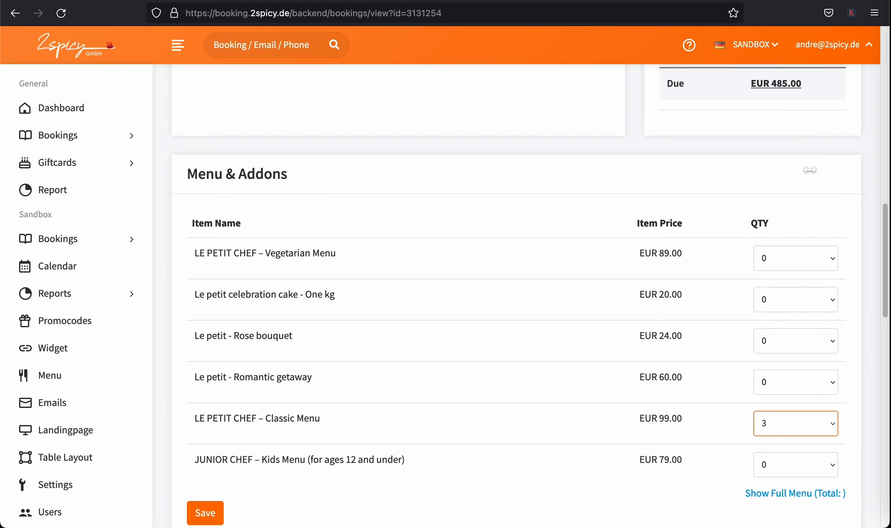
{"action": "left_click", "coordinate": [198, 515]}
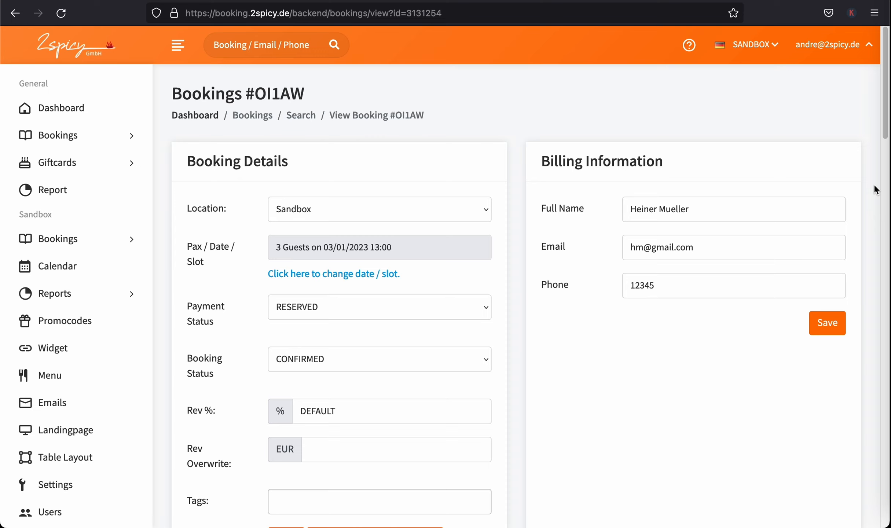
From the calendar, start a 2-guest booking on 01/01/2023 at 13:00
{"action": "left_click", "coordinate": [58, 268]}
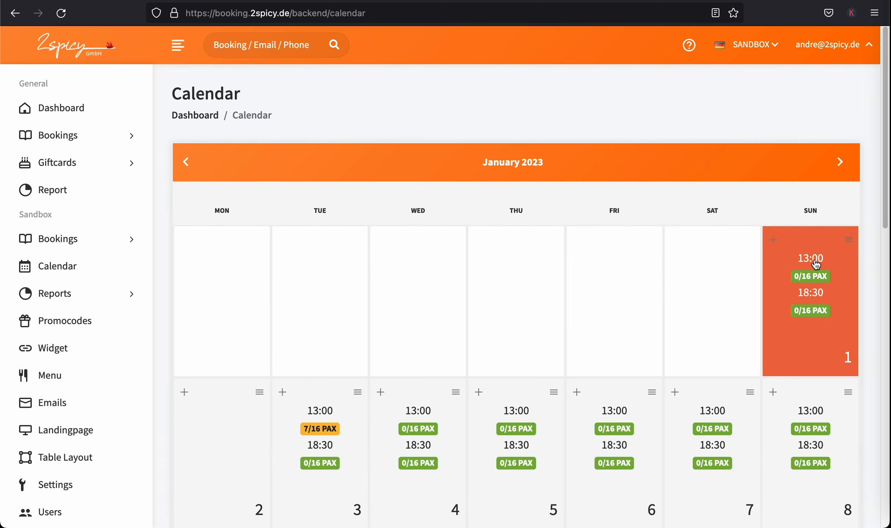
{"action": "left_click", "coordinate": [773, 240]}
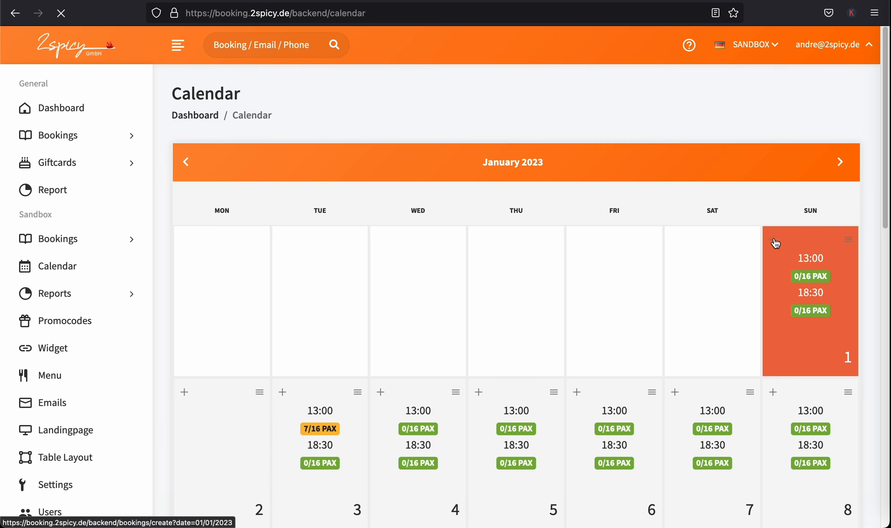
{"action": "left_click", "coordinate": [379, 215]}
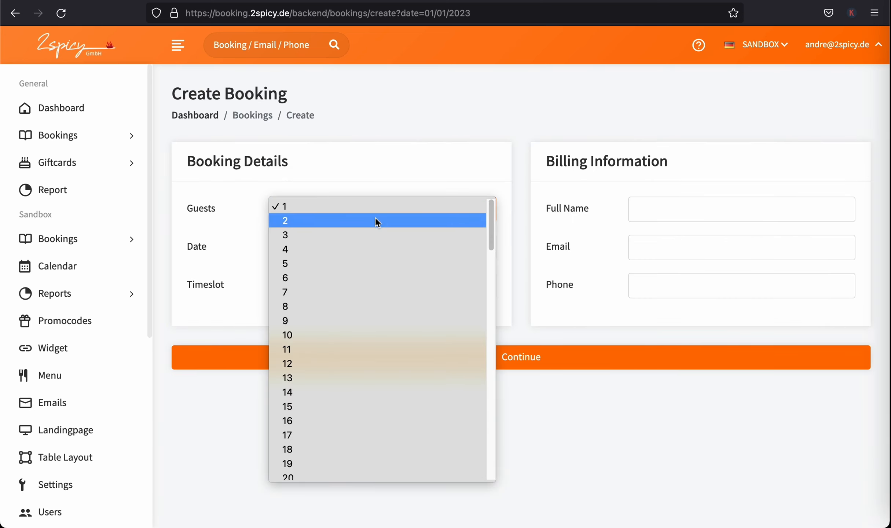
{"action": "left_click", "coordinate": [374, 218]}
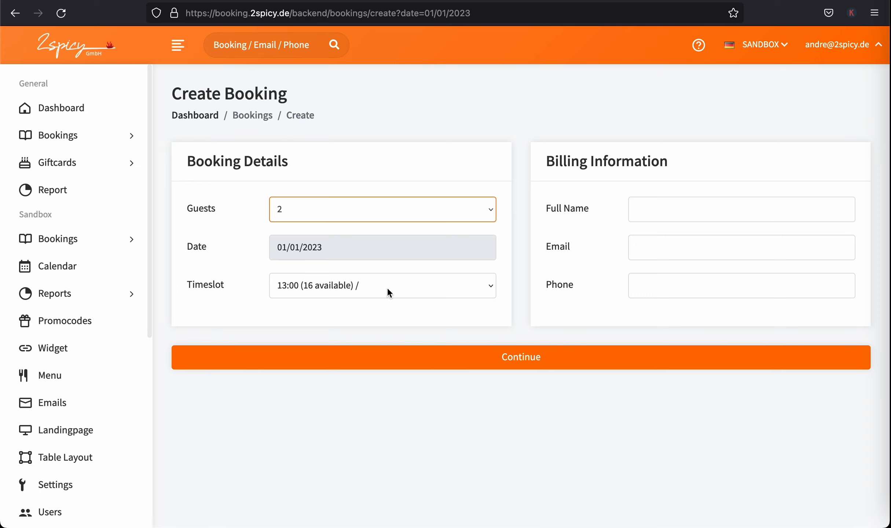
Enter the customer's full name, e-mail and phone number, then continue to menus
{"action": "left_click", "coordinate": [674, 205]}
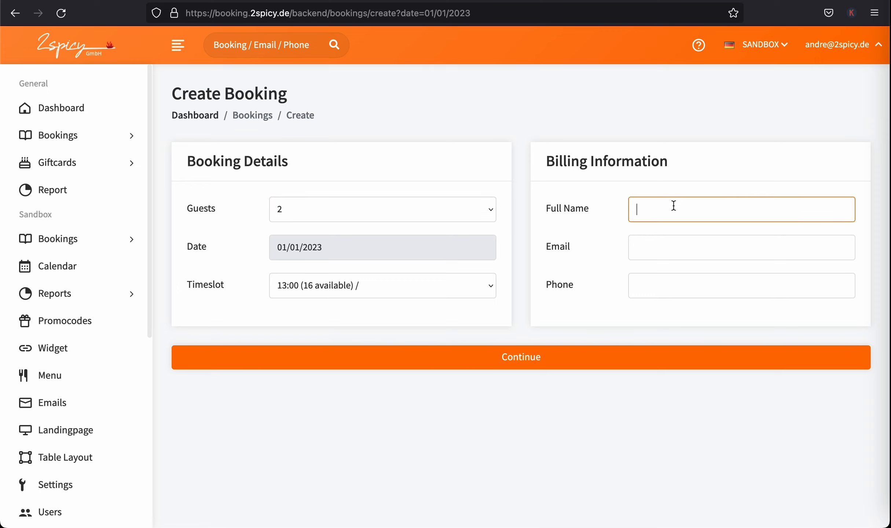
{"action": "type", "text": "CNN Team"}
{"action": "key", "text": "Tab"}
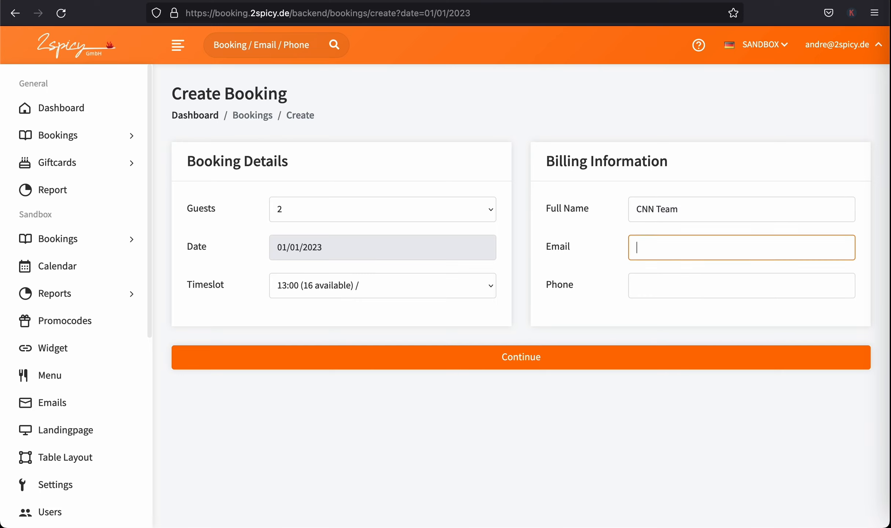
{"action": "key", "text": "Tab"}
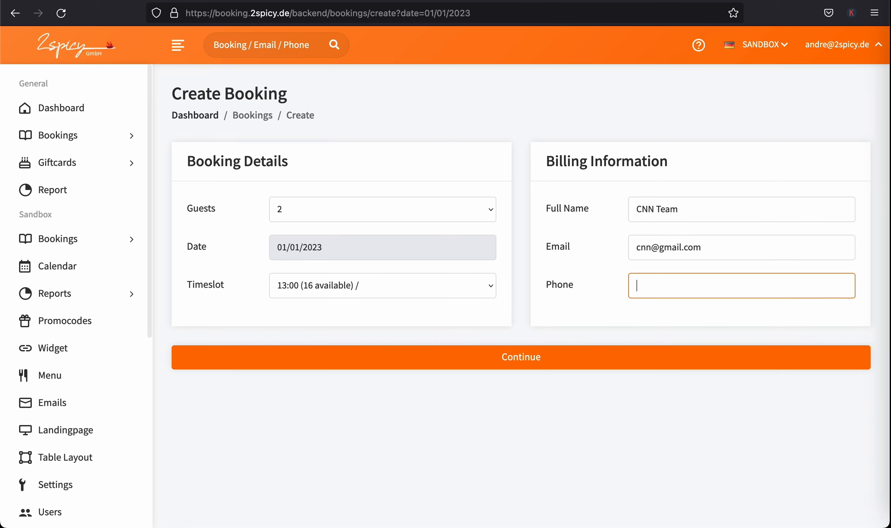
{"action": "type", "text": "12345"}
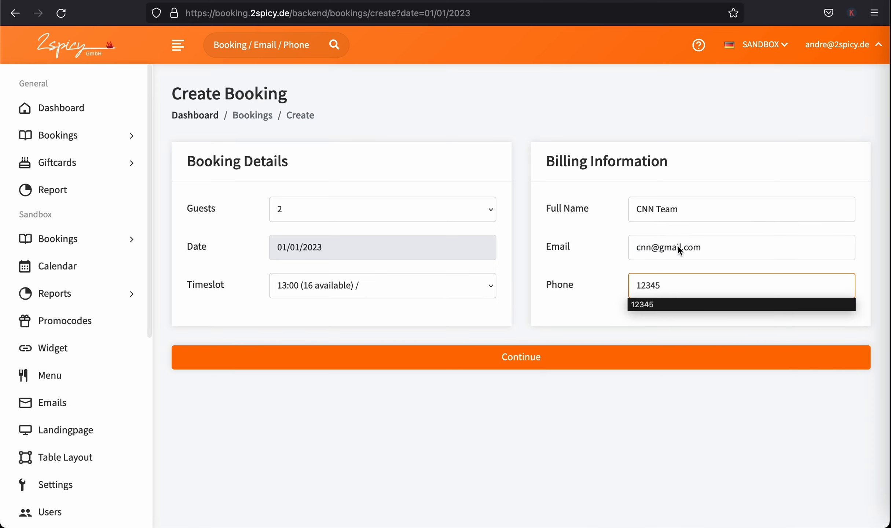
{"action": "left_click", "coordinate": [645, 360]}
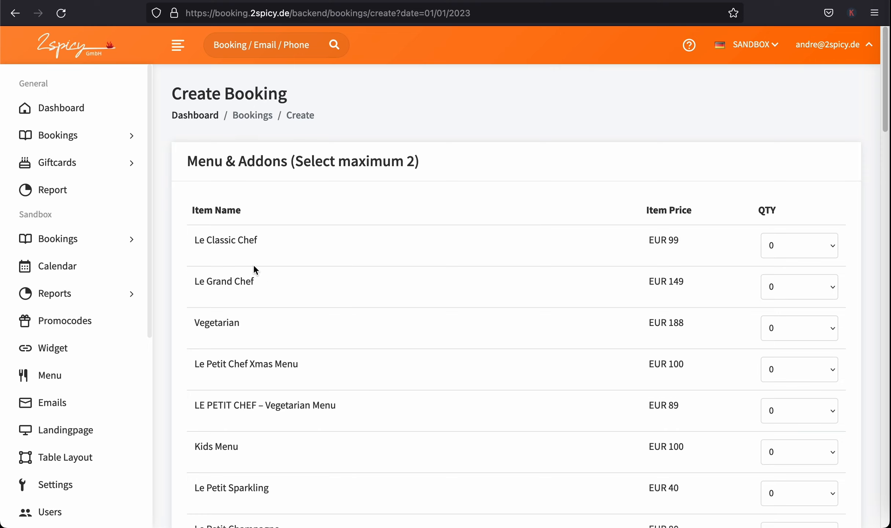
Choose 2 Le Grand Chef menus and create booking #XFXJ2
{"action": "left_click", "coordinate": [833, 289]}
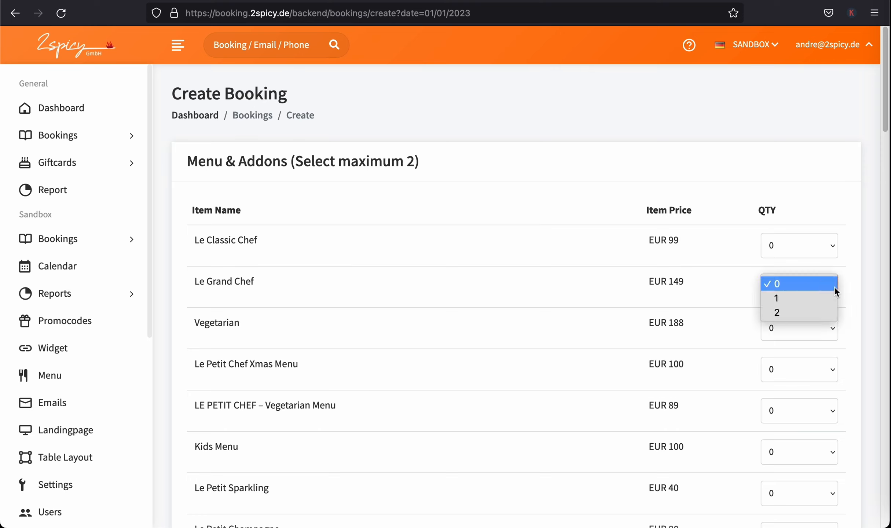
{"action": "left_click", "coordinate": [812, 311]}
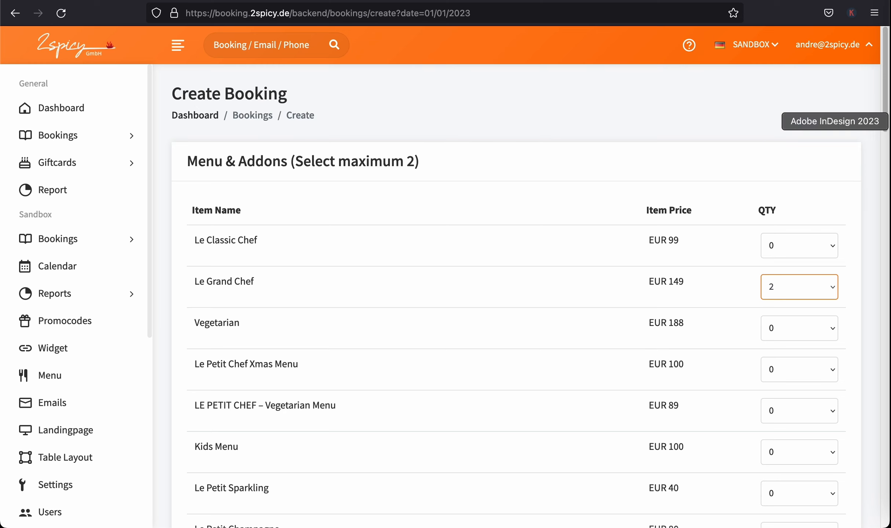
{"action": "scroll", "coordinate": [870, 469], "scroll_direction": "down", "scroll_amount": 20}
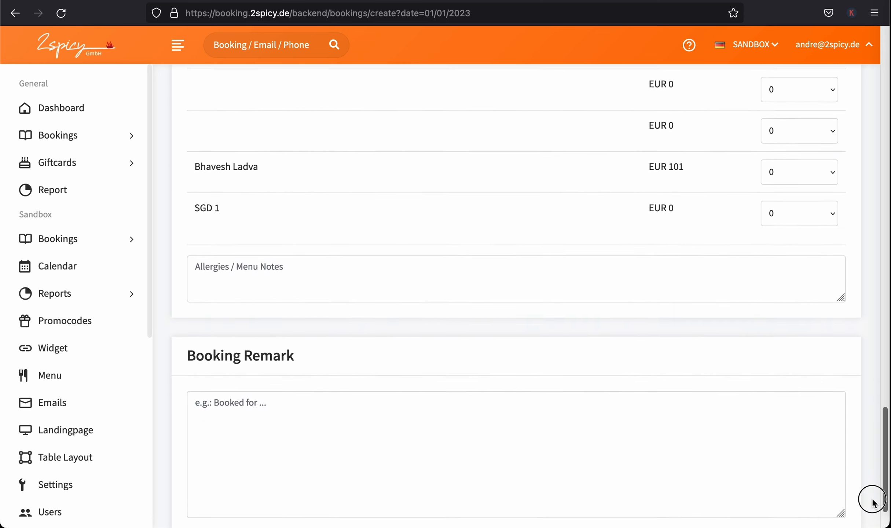
{"action": "scroll", "coordinate": [873, 503], "scroll_direction": "down", "scroll_amount": 2}
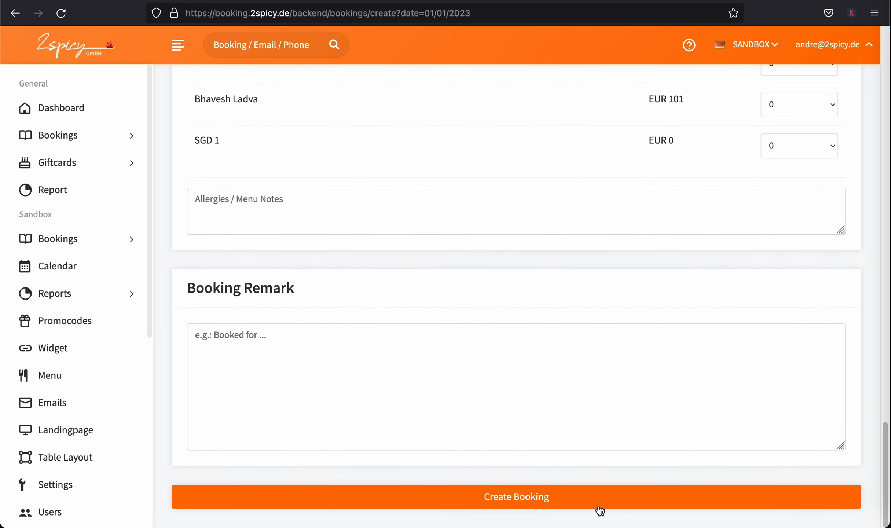
{"action": "left_click", "coordinate": [548, 500]}
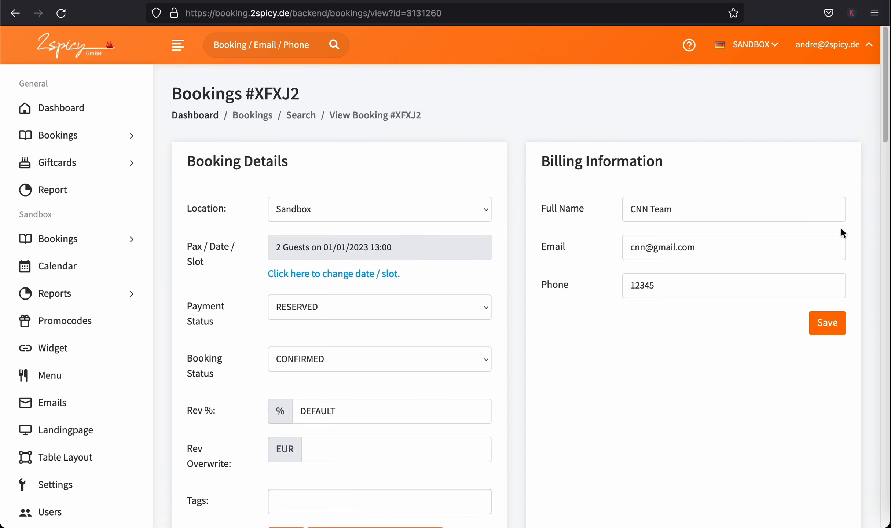
Open Add Payment / Discount from Payments, prefilled with 298.00
{"action": "left_click_drag", "start_coordinate": [885, 130], "coordinate": [886, 243]}
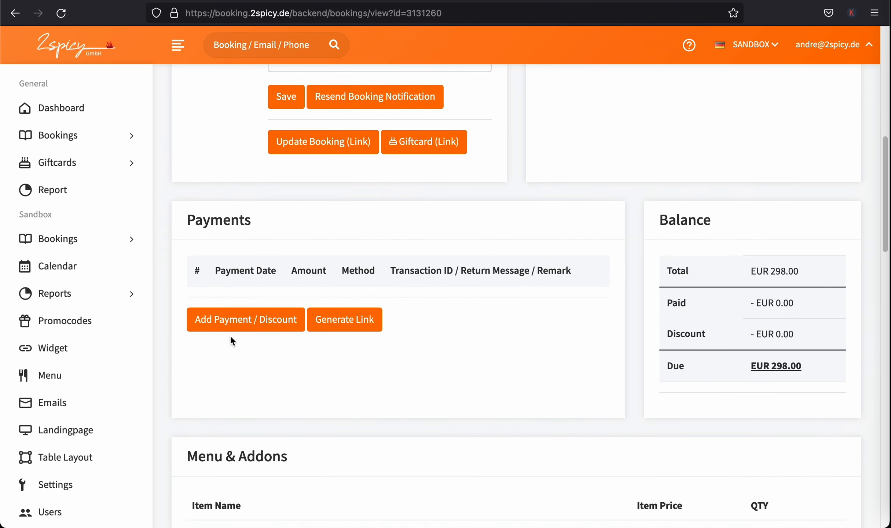
{"action": "left_click", "coordinate": [264, 325]}
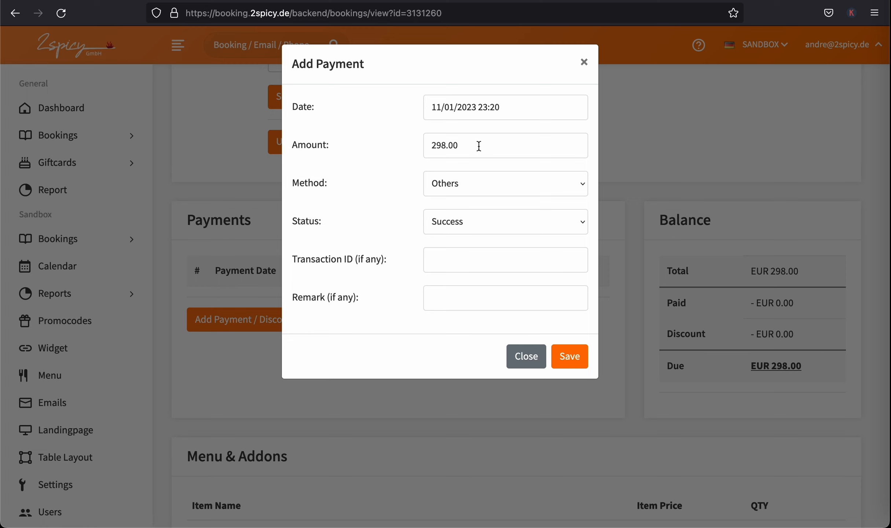
Record the 297.00 amount with method Discount and save it
{"action": "left_click_drag", "start_coordinate": [480, 146], "coordinate": [374, 144]}
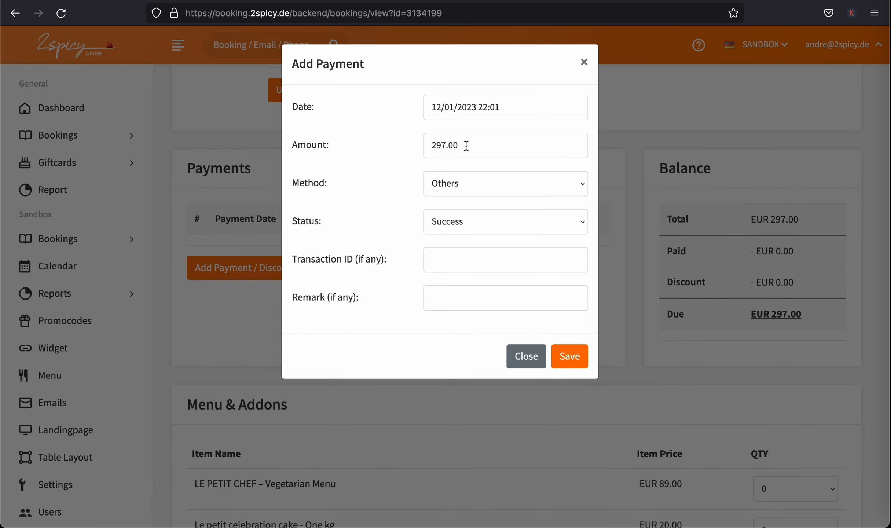
{"action": "left_click_drag", "start_coordinate": [466, 146], "coordinate": [427, 146]}
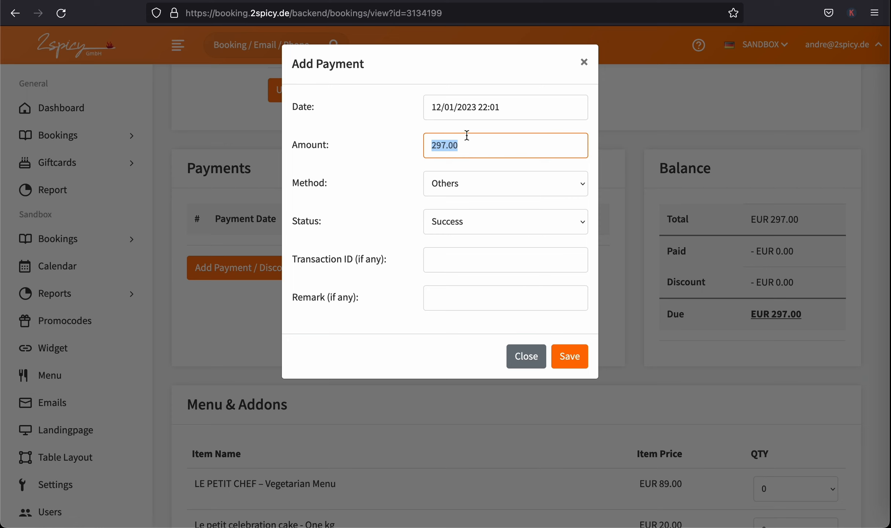
{"action": "left_click", "coordinate": [517, 187]}
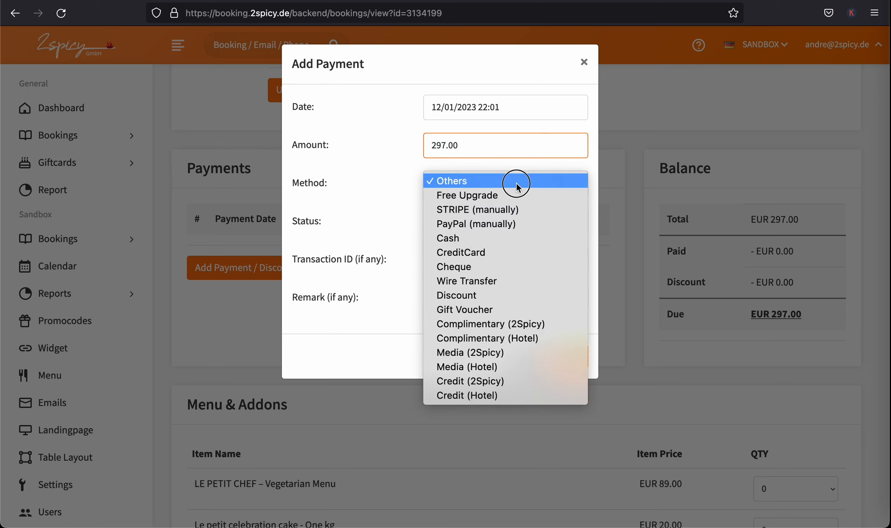
{"action": "left_click", "coordinate": [508, 296]}
{"action": "left_click", "coordinate": [575, 361]}
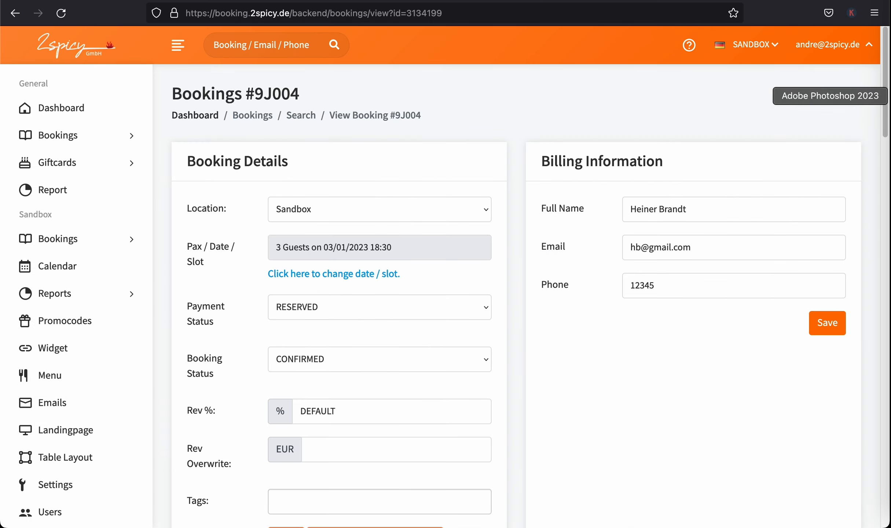
Scroll down to Payments and highlight the Balance figures
{"action": "scroll", "coordinate": [880, 91], "scroll_direction": "down", "scroll_amount": 15}
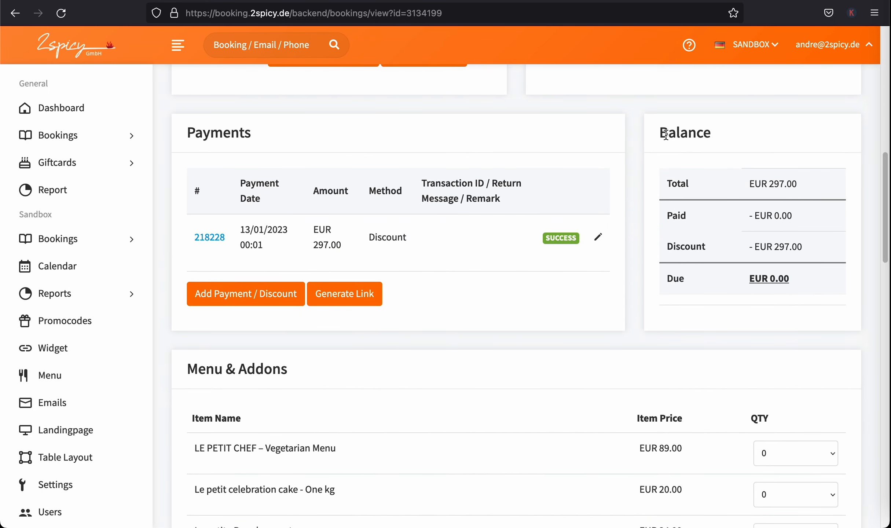
{"action": "left_click_drag", "start_coordinate": [661, 133], "coordinate": [800, 284]}
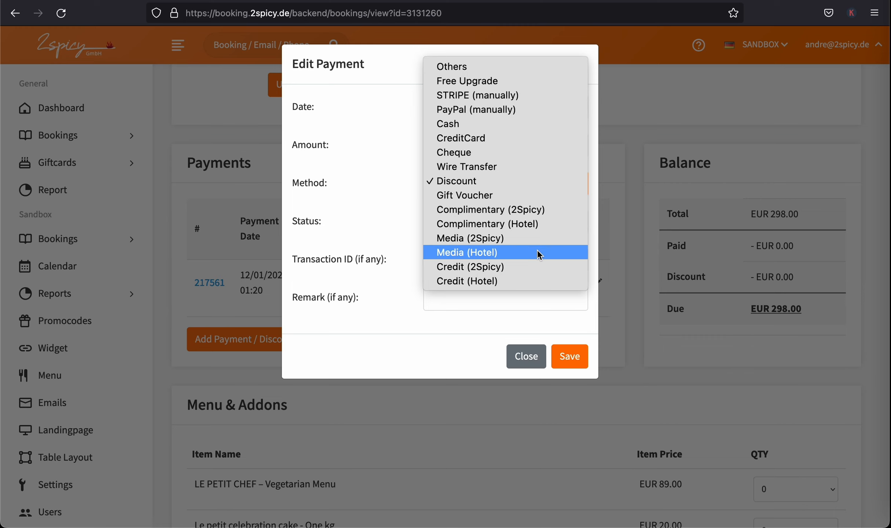
Switch the EUR 298.00 payment's method to Media (Hotel), save it, and confirm EUR 0.00 is due
{"action": "left_click", "coordinate": [540, 255]}
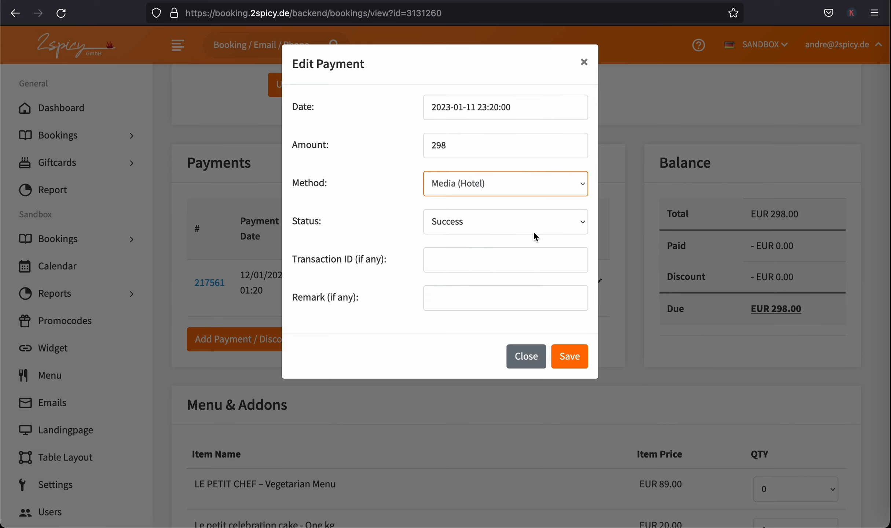
{"action": "left_click", "coordinate": [571, 358]}
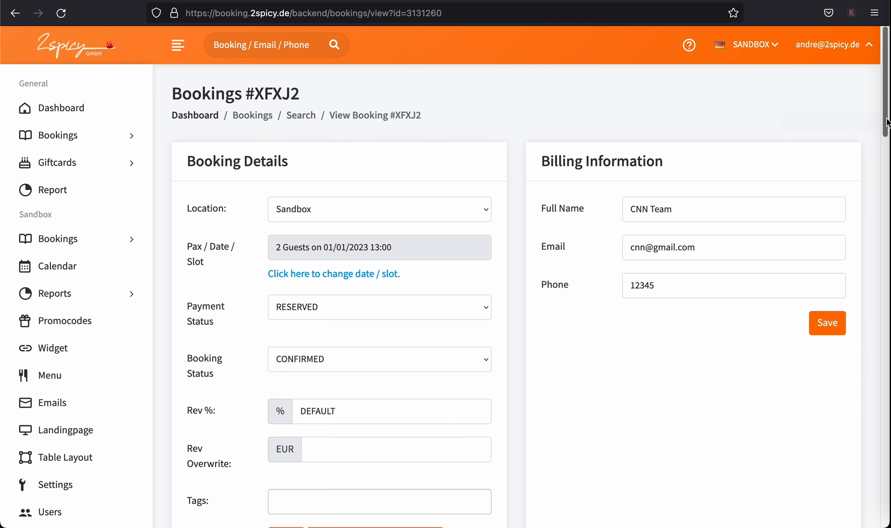
{"action": "left_click_drag", "start_coordinate": [887, 122], "coordinate": [885, 253]}
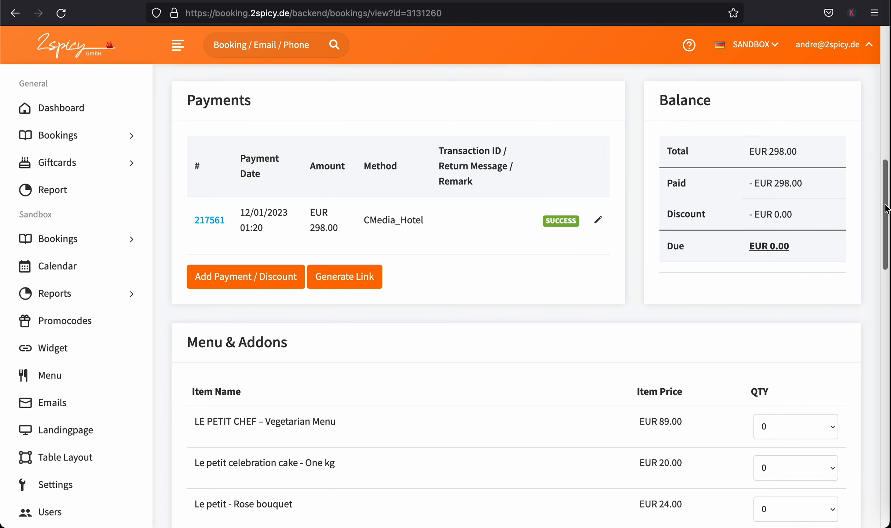
{"action": "left_click_drag", "start_coordinate": [885, 209], "coordinate": [885, 227]}
{"action": "scroll", "coordinate": [574, 226], "scroll_direction": "up", "scroll_amount": 10}
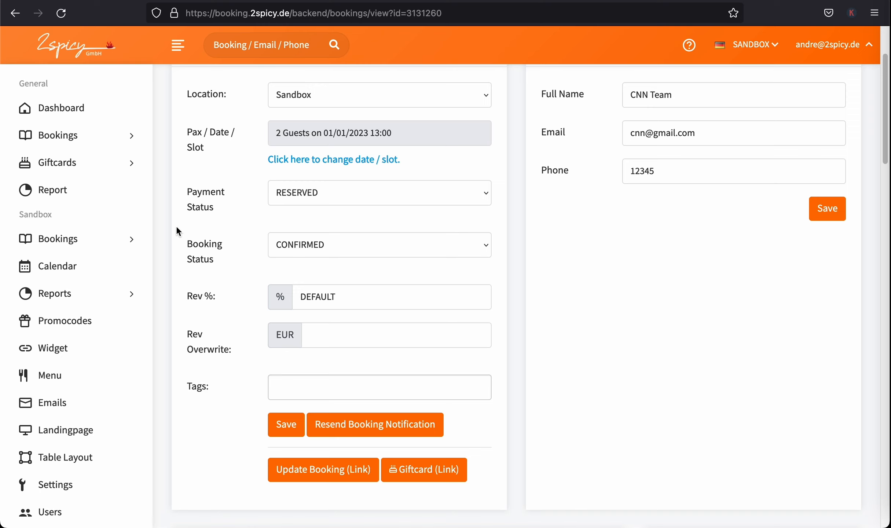
Open booking #9J004 from the Sandbox > Bookings search list
{"action": "left_click", "coordinate": [60, 240]}
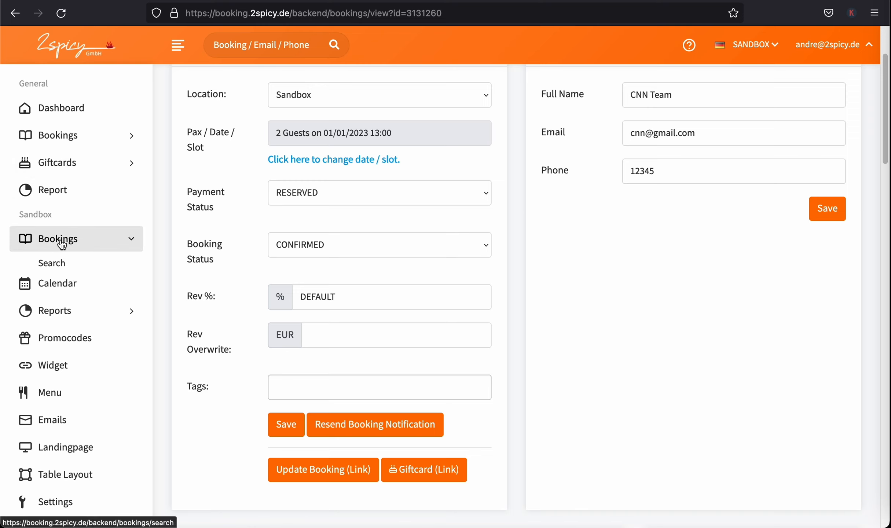
{"action": "left_click", "coordinate": [71, 262]}
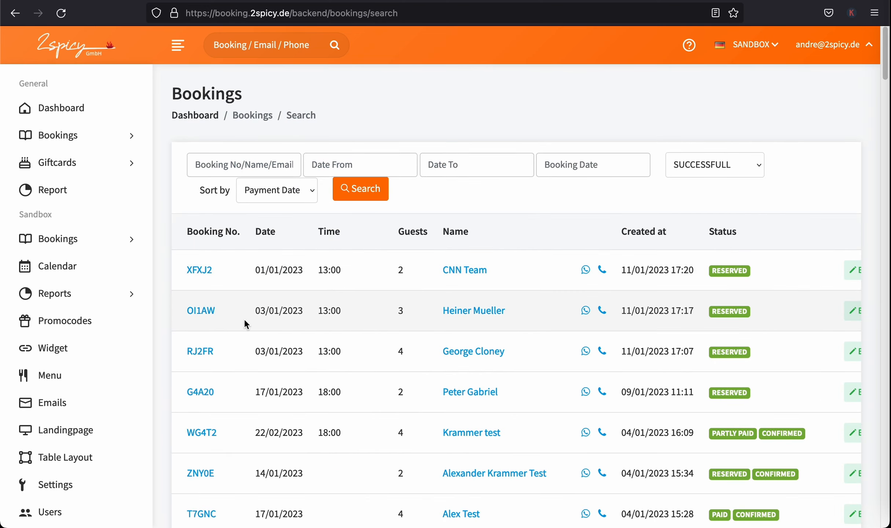
{"action": "left_click", "coordinate": [208, 314]}
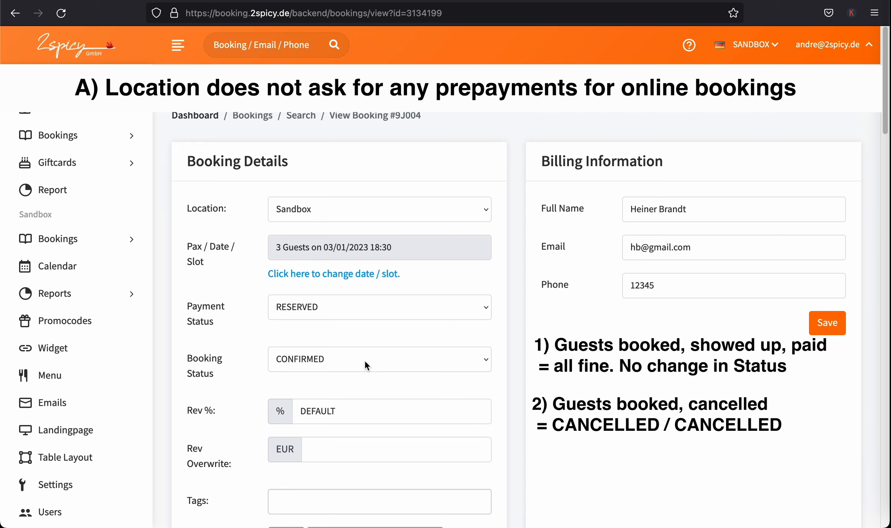
Set both the payment status and booking status of #9J004 to CANCELLED
{"action": "left_click", "coordinate": [461, 304]}
{"action": "left_click", "coordinate": [461, 304]}
{"action": "left_click", "coordinate": [461, 305]}
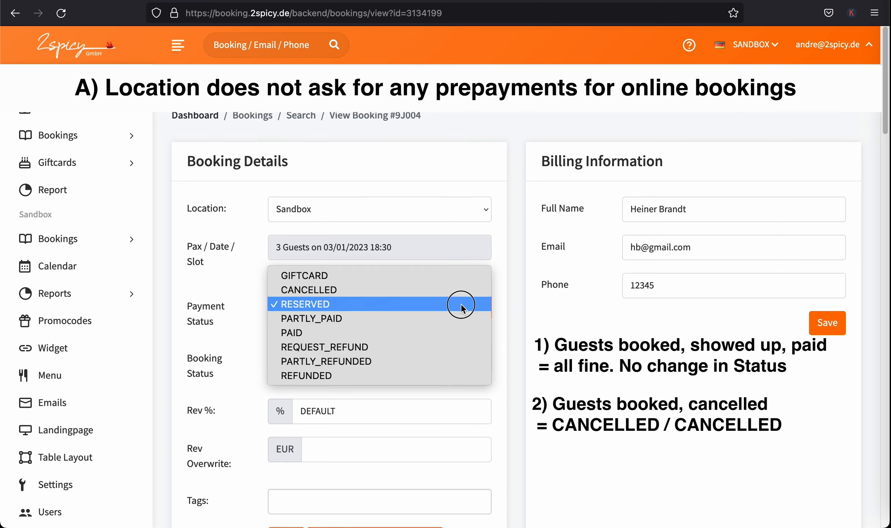
{"action": "left_click", "coordinate": [443, 290]}
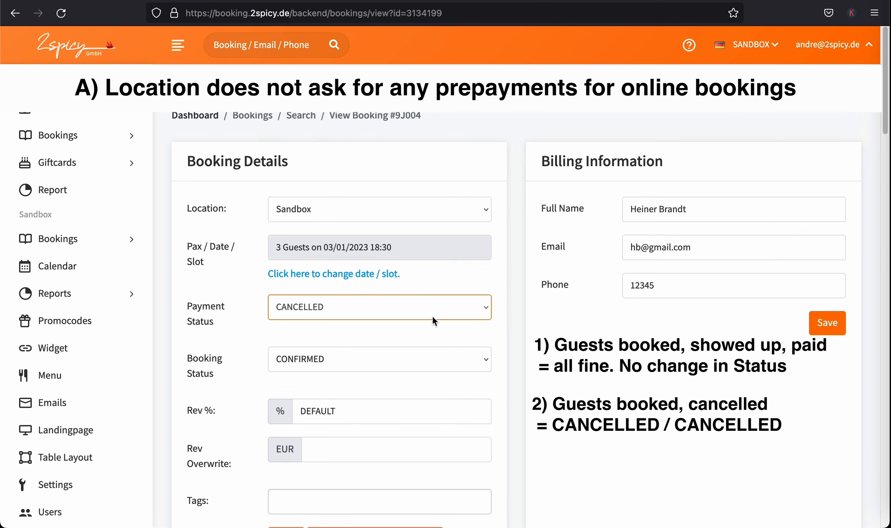
{"action": "left_click", "coordinate": [433, 360]}
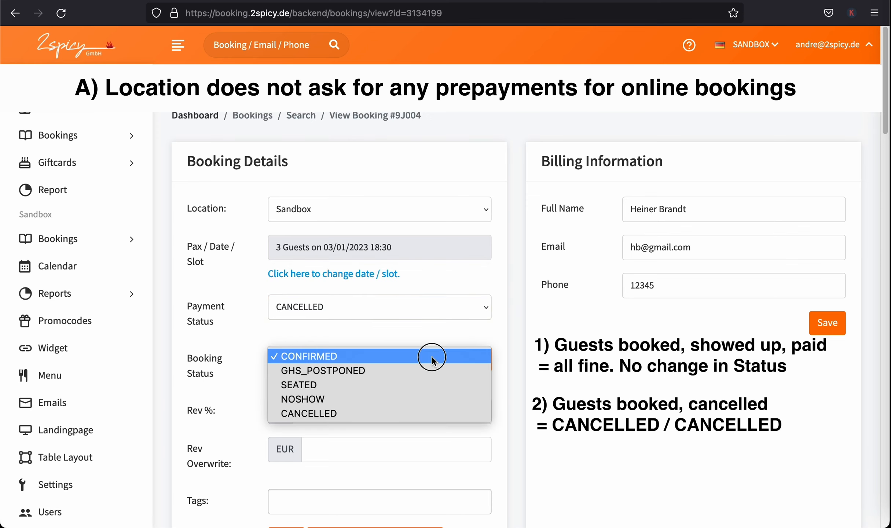
{"action": "left_click", "coordinate": [425, 411]}
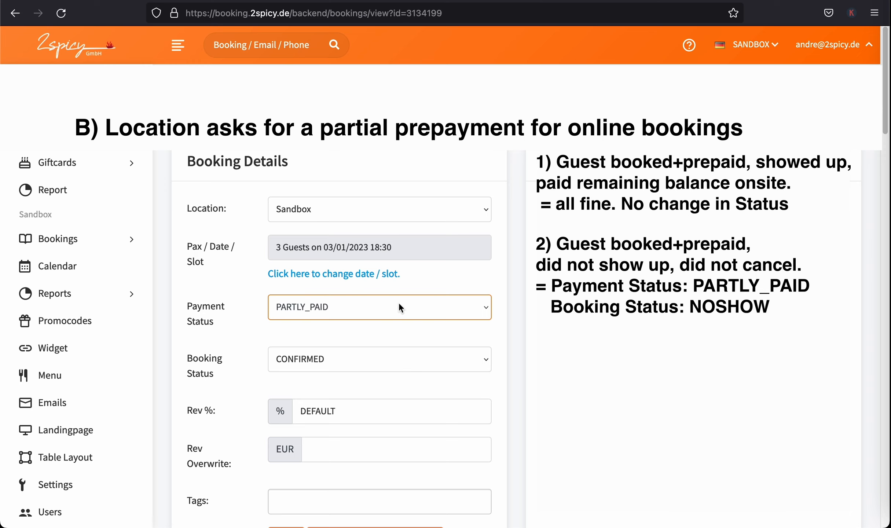
Change booking #9J004's booking status to NOSHOW, leaving payment status PARTLY_PAID
{"action": "left_click", "coordinate": [361, 364]}
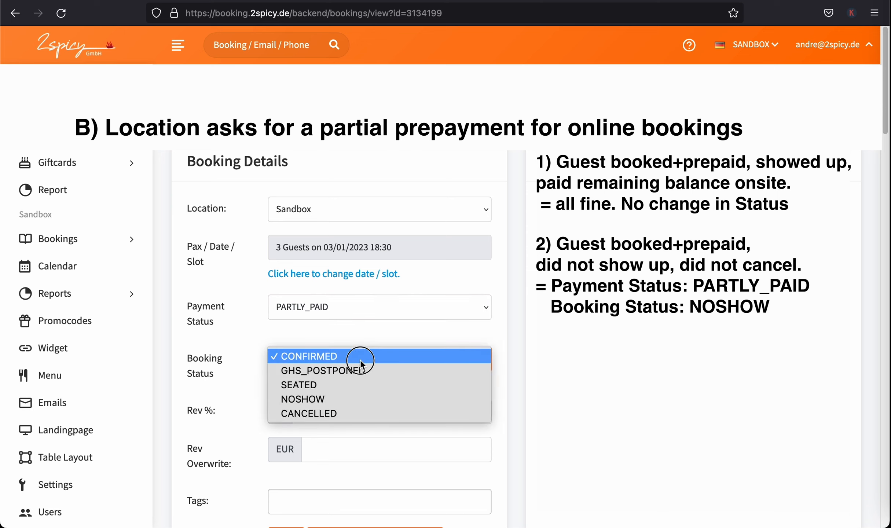
{"action": "left_click", "coordinate": [360, 399]}
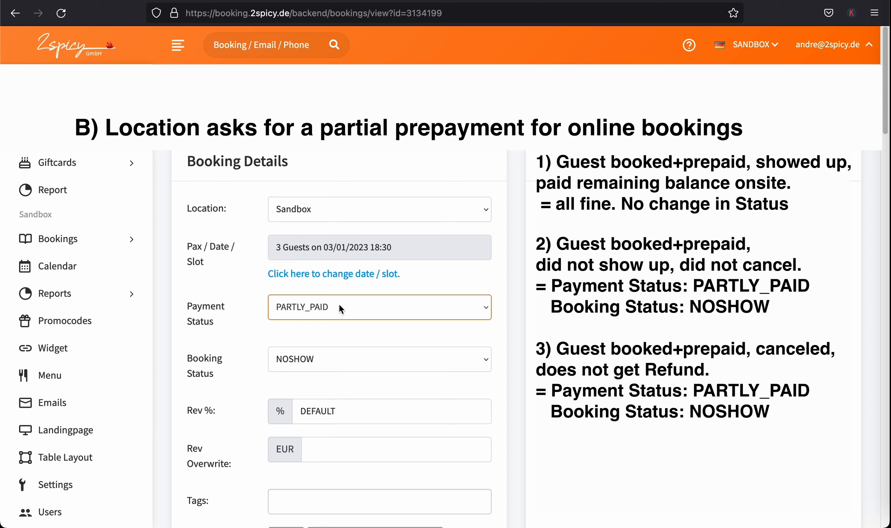
{"action": "left_click", "coordinate": [332, 359]}
{"action": "left_click", "coordinate": [297, 358]}
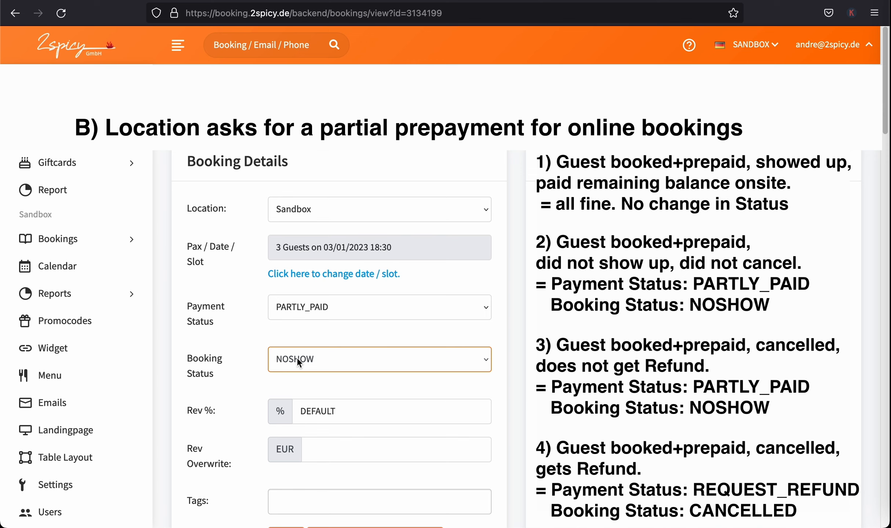
{"action": "left_click", "coordinate": [457, 307]}
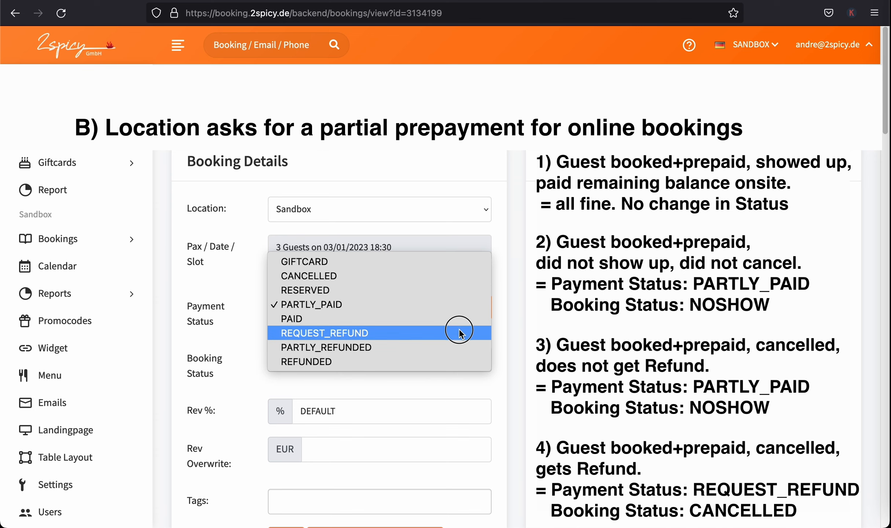
{"action": "left_click", "coordinate": [459, 333]}
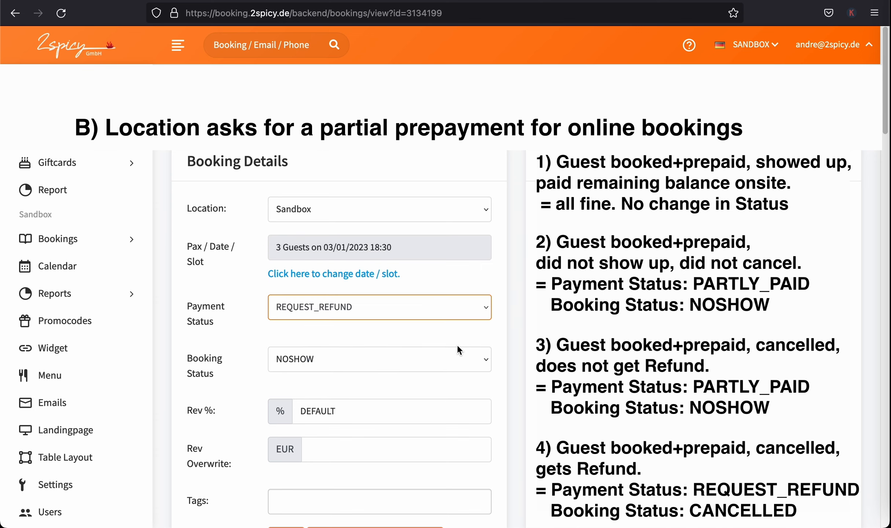
{"action": "left_click", "coordinate": [429, 360]}
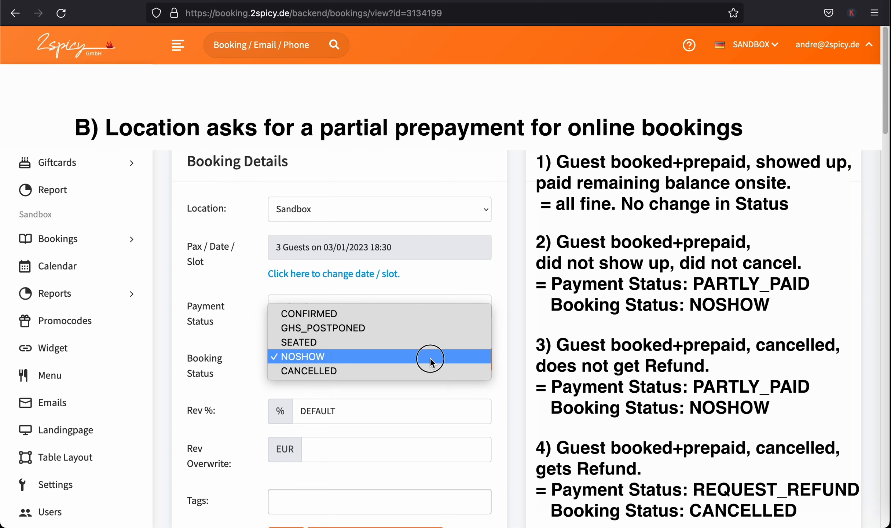
{"action": "left_click", "coordinate": [428, 366]}
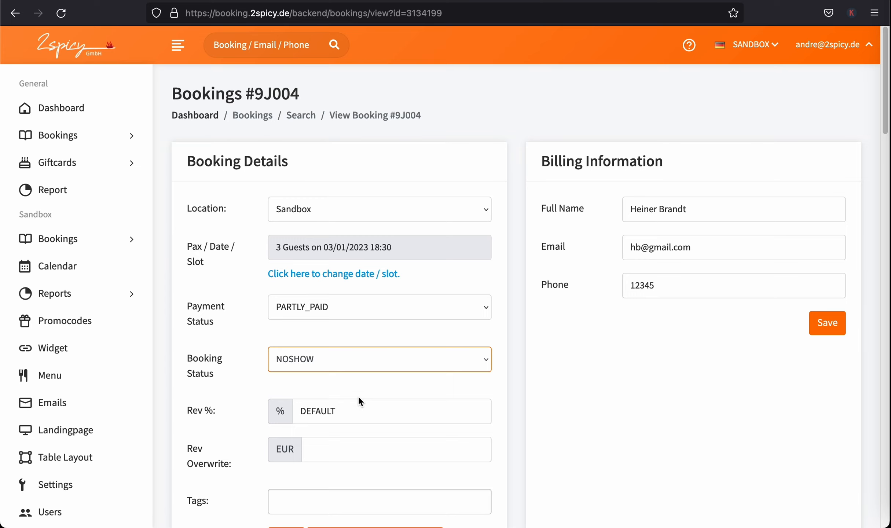
{"action": "left_click", "coordinate": [378, 309]}
{"action": "left_click", "coordinate": [304, 304]}
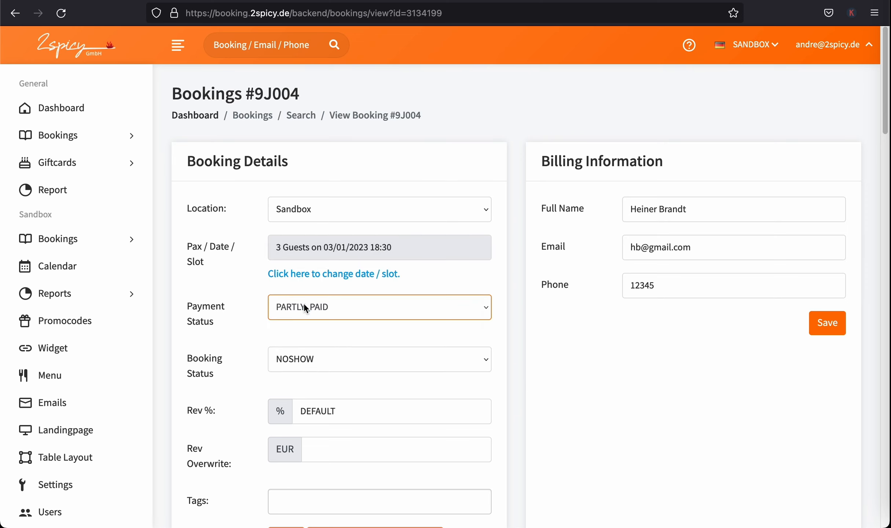